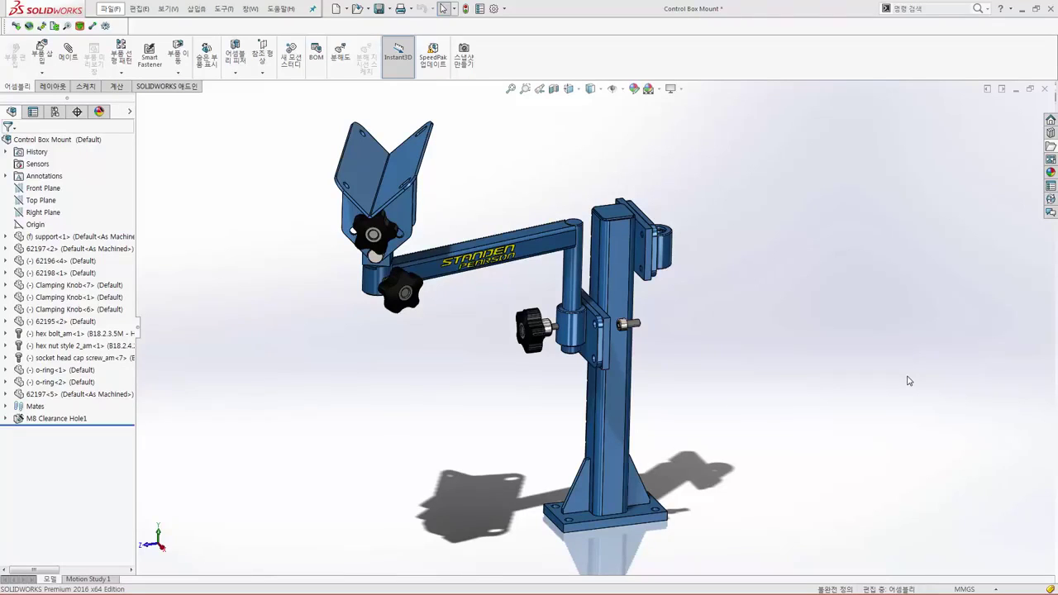
Copy the arm with its V-bracket, knobs and fasteners and paste a second set above the stand
right_click(565, 248)
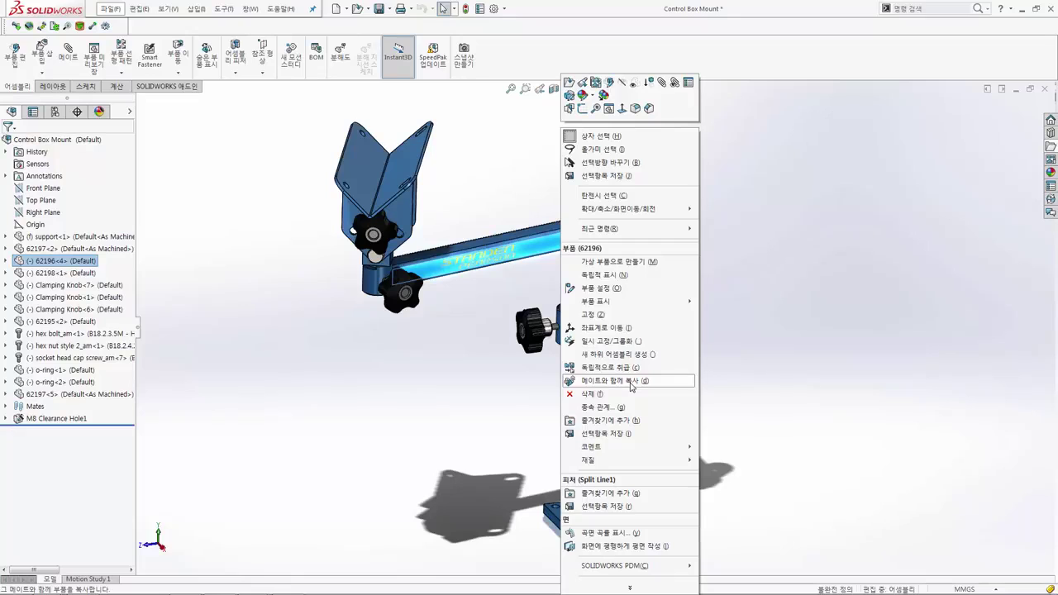
click(755, 260)
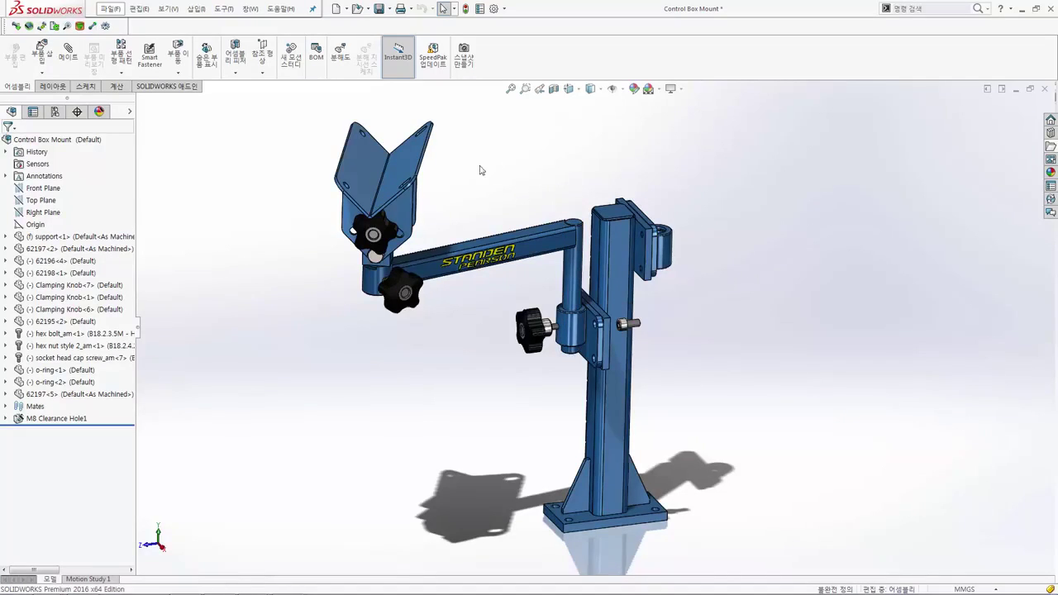
scroll(480, 170, down, 3)
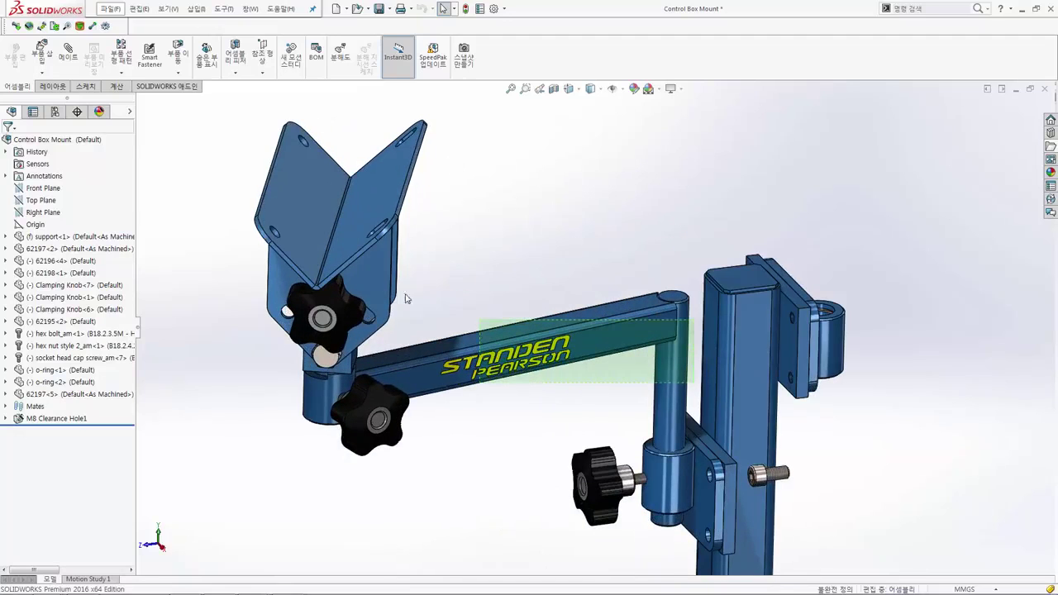
mouse_move(405, 298)
mouse_down()
mouse_move(201, 207)
mouse_move(186, 180)
mouse_up()
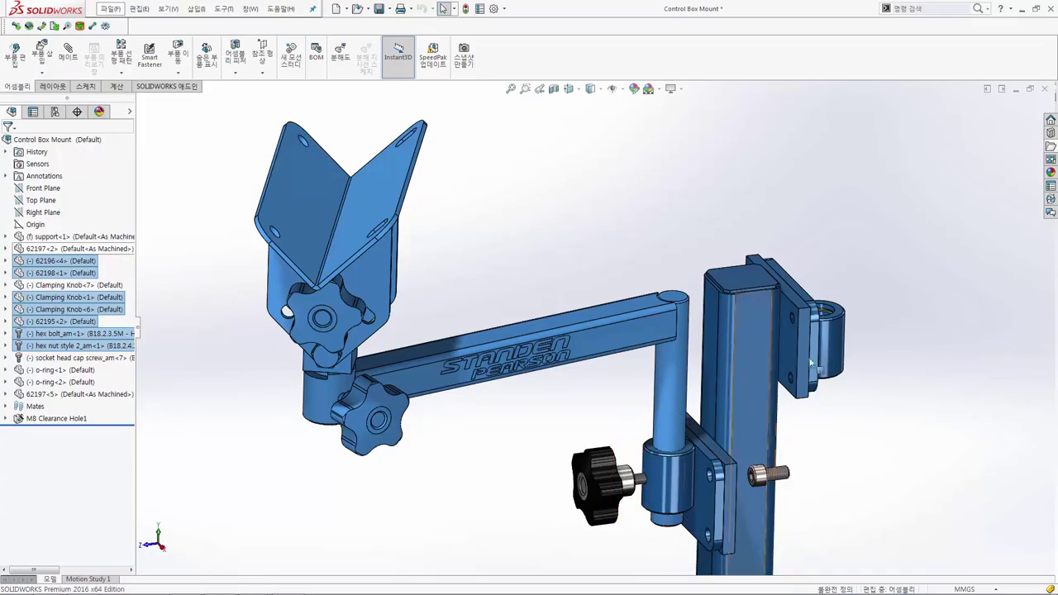
click(900, 267)
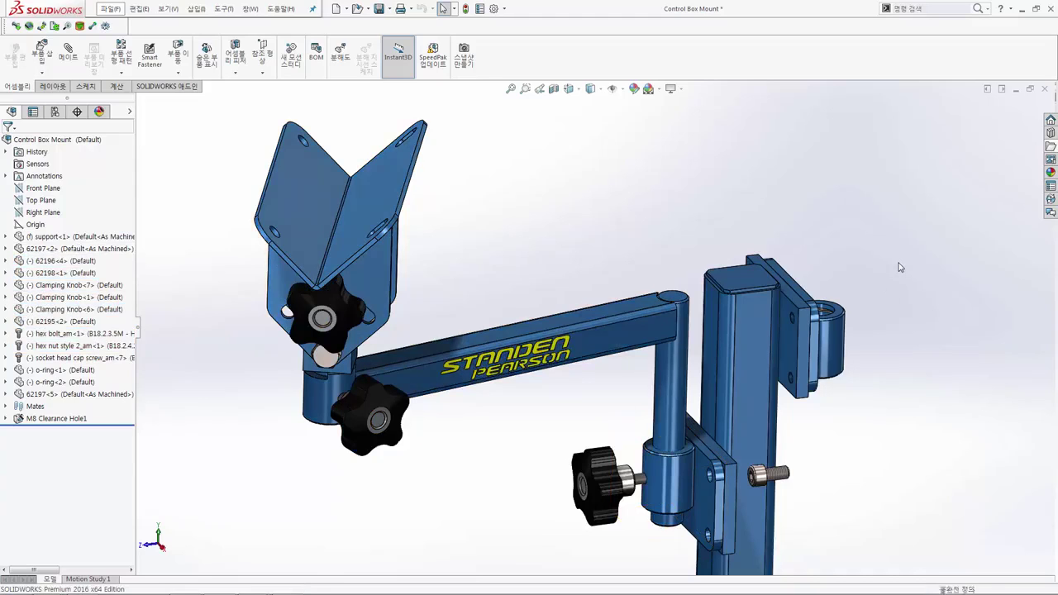
key(ctrl+v)
key(f)
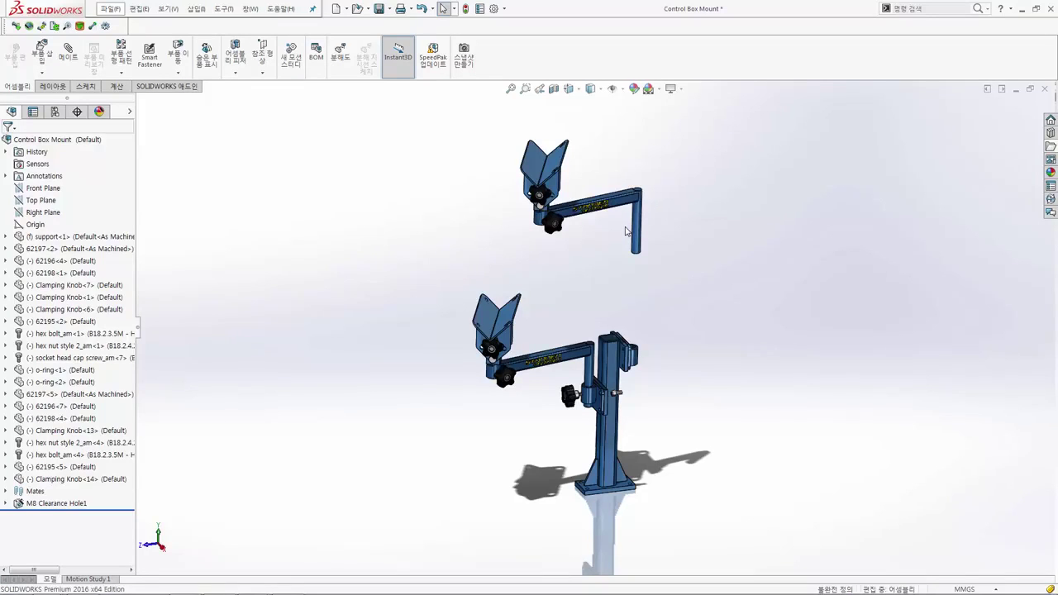
Drag the pasted arm down and right until its post hangs above the stand's side collar
scroll(633, 278, down, 2)
scroll(637, 241, down, 3)
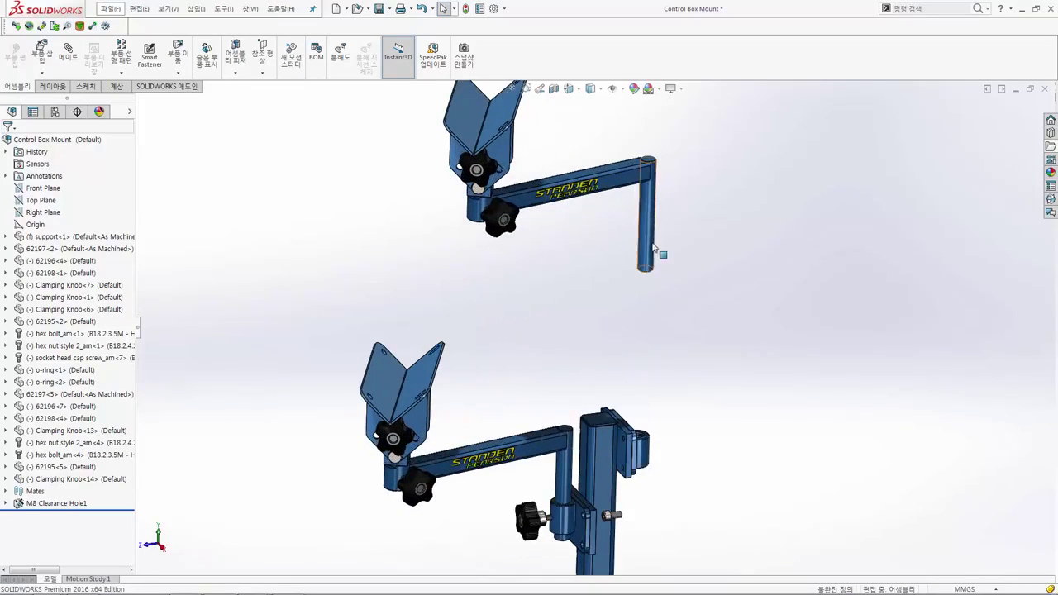
drag(653, 246, 700, 319)
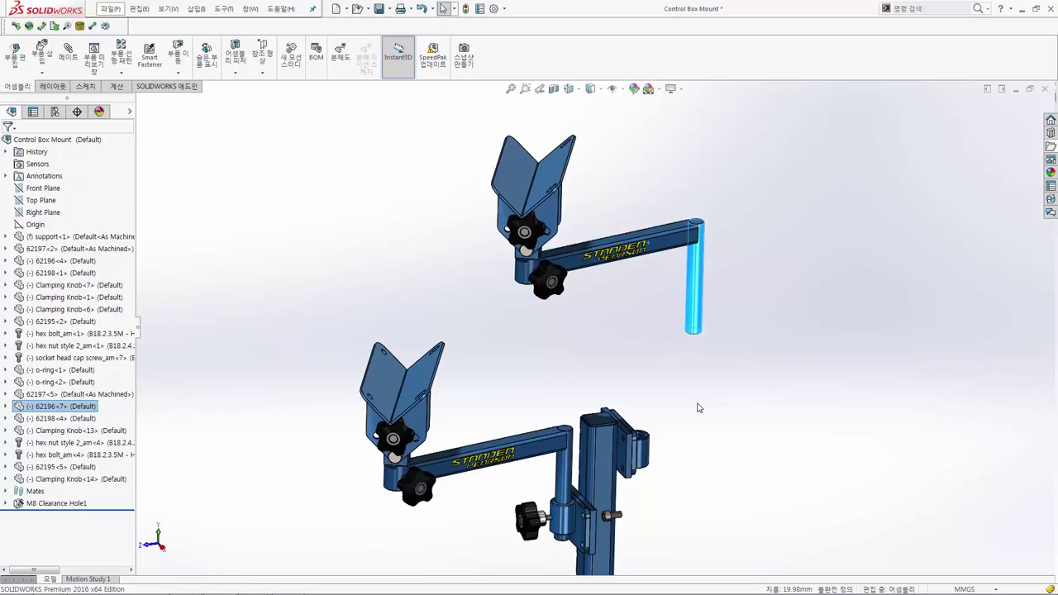
click(698, 407)
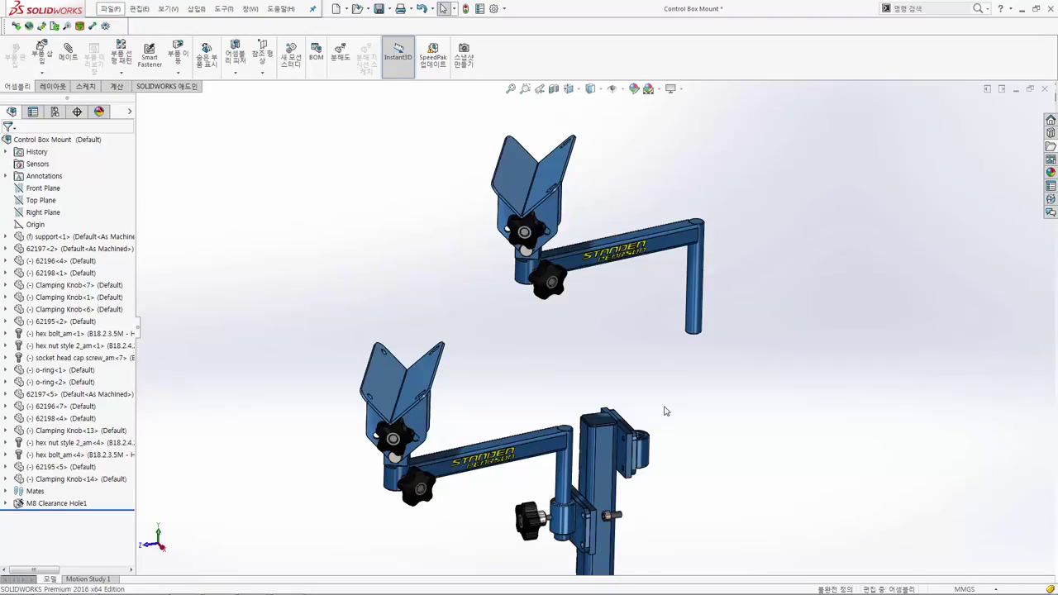
mouse_move(685, 427)
middle_down()
mouse_move(670, 421)
mouse_move(699, 400)
middle_up()
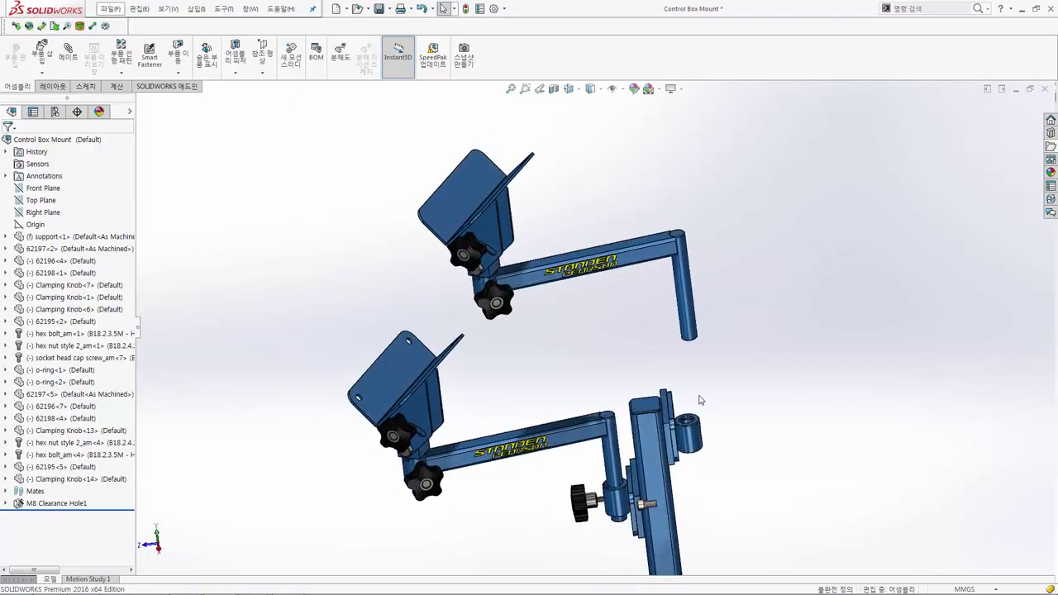
scroll(699, 400, down, 4)
Slide the copied arm's post down into the stand's side collar
click(653, 261)
middle_drag(656, 265, 643, 414)
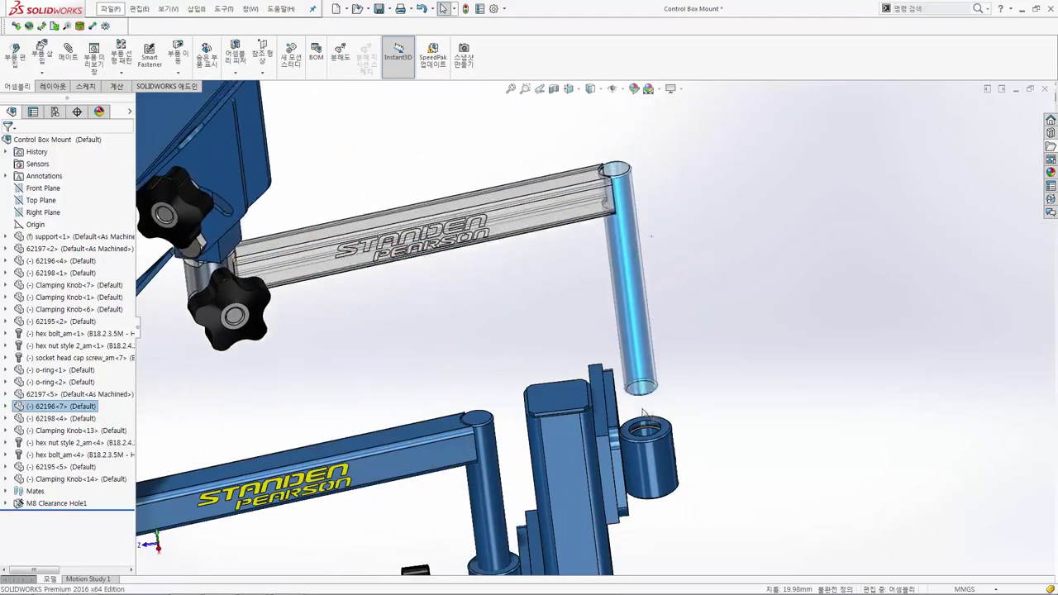
drag(644, 413, 647, 434)
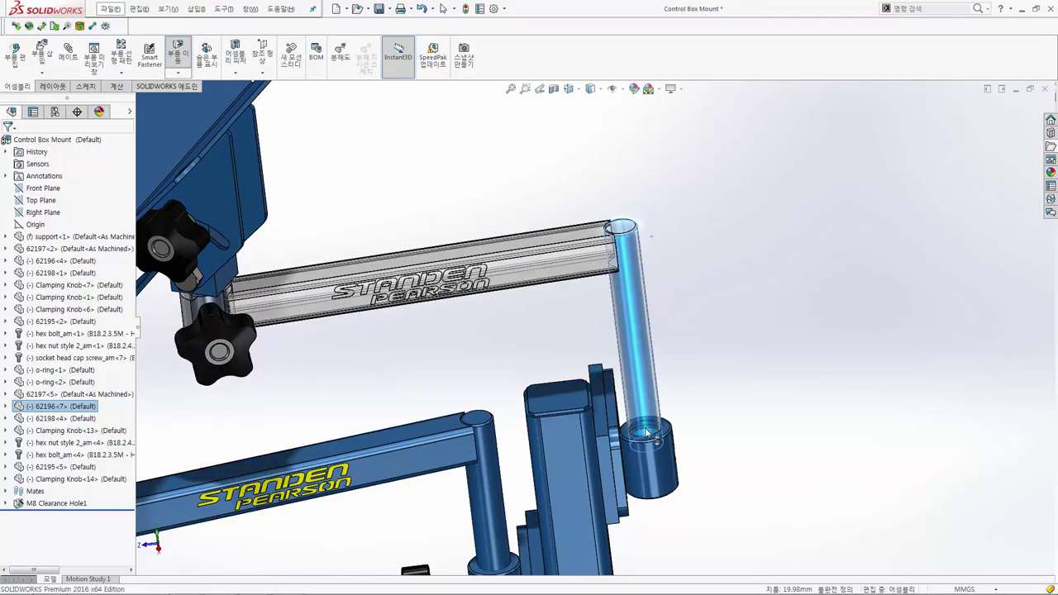
click(780, 446)
mouse_move(702, 451)
middle_down()
mouse_move(699, 517)
mouse_move(666, 492)
mouse_move(670, 477)
middle_up()
scroll(698, 517, up, 4)
scroll(579, 402, down, 5)
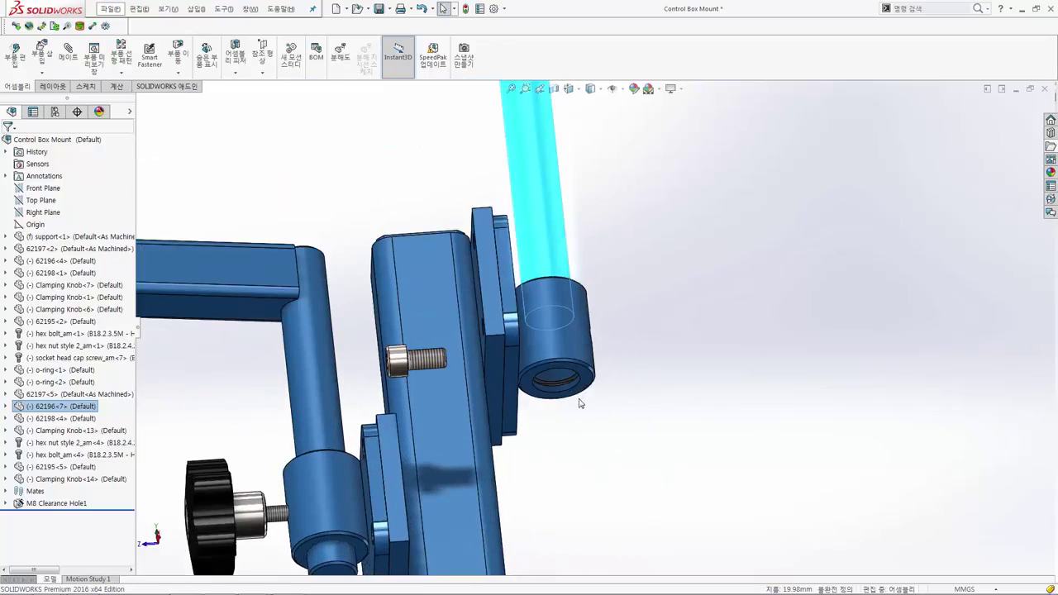
drag(571, 343, 574, 381)
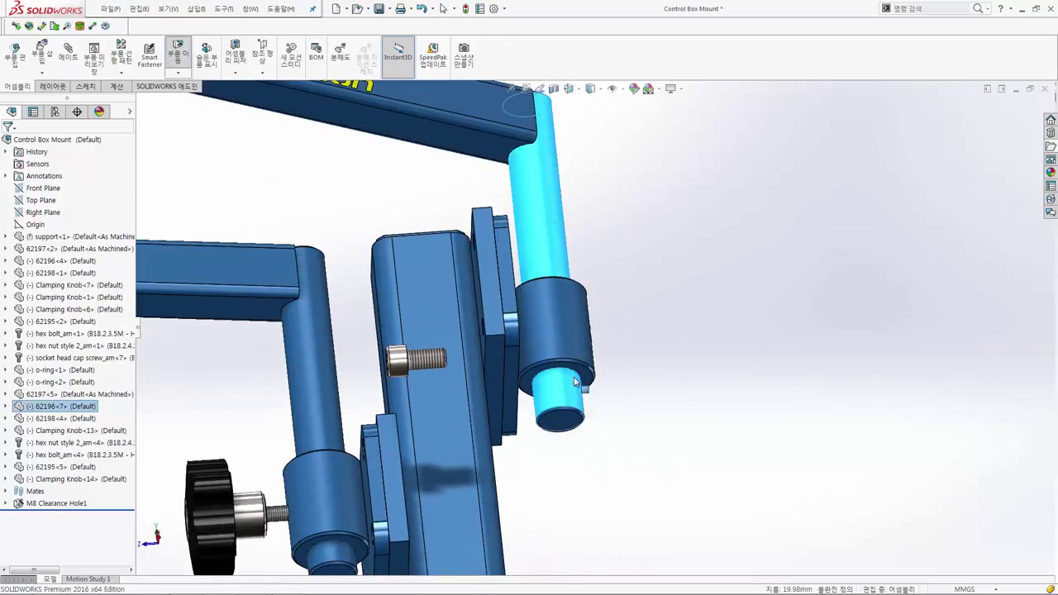
Add a 20 mm Distance mate between the post's bottom end face and the collar's bottom face
click(564, 424)
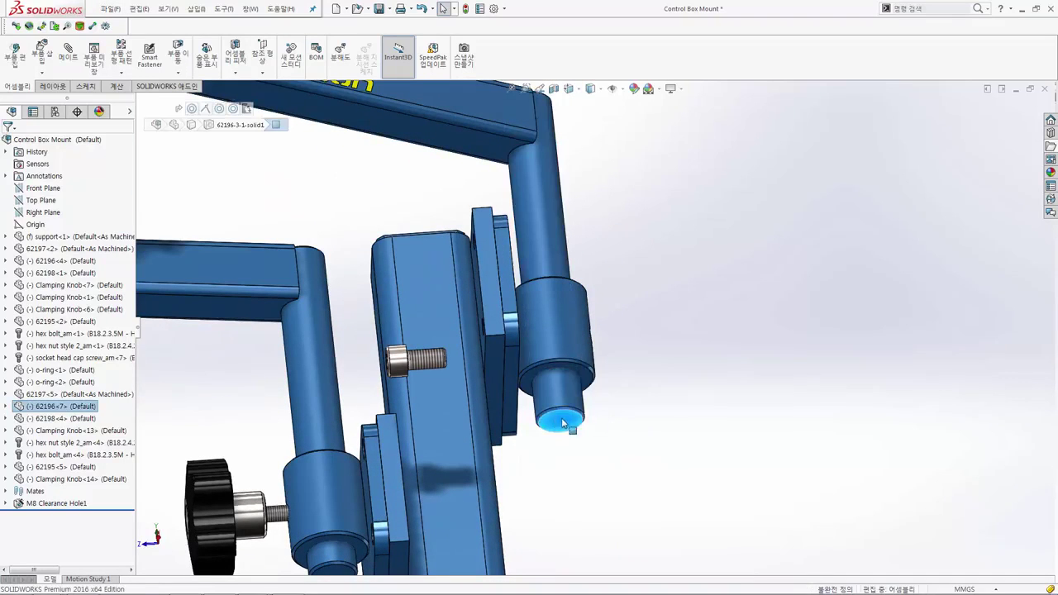
drag(562, 423, 578, 376)
click(596, 382)
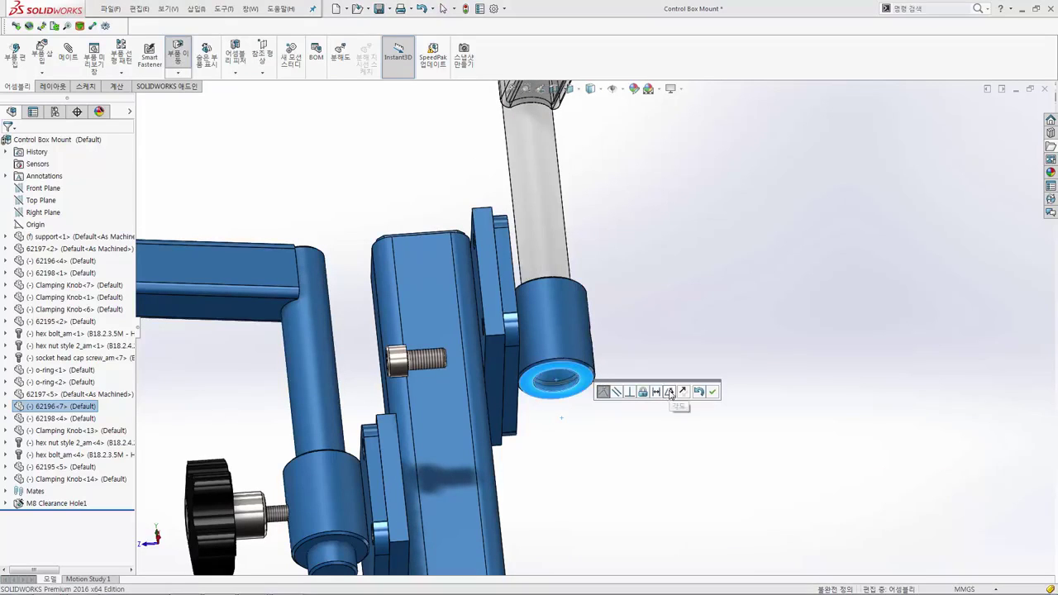
click(655, 392)
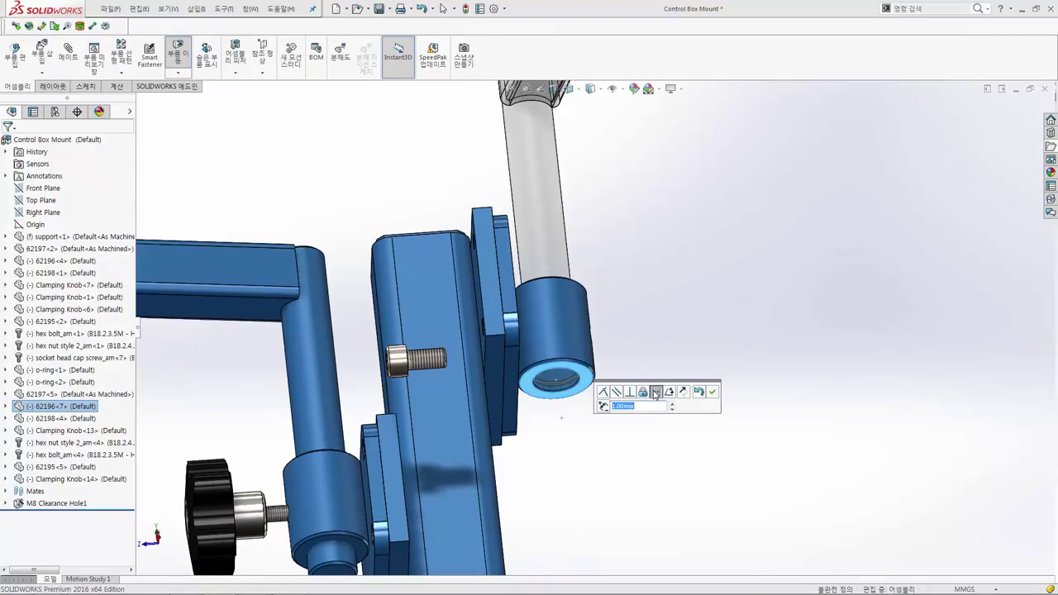
text(20)
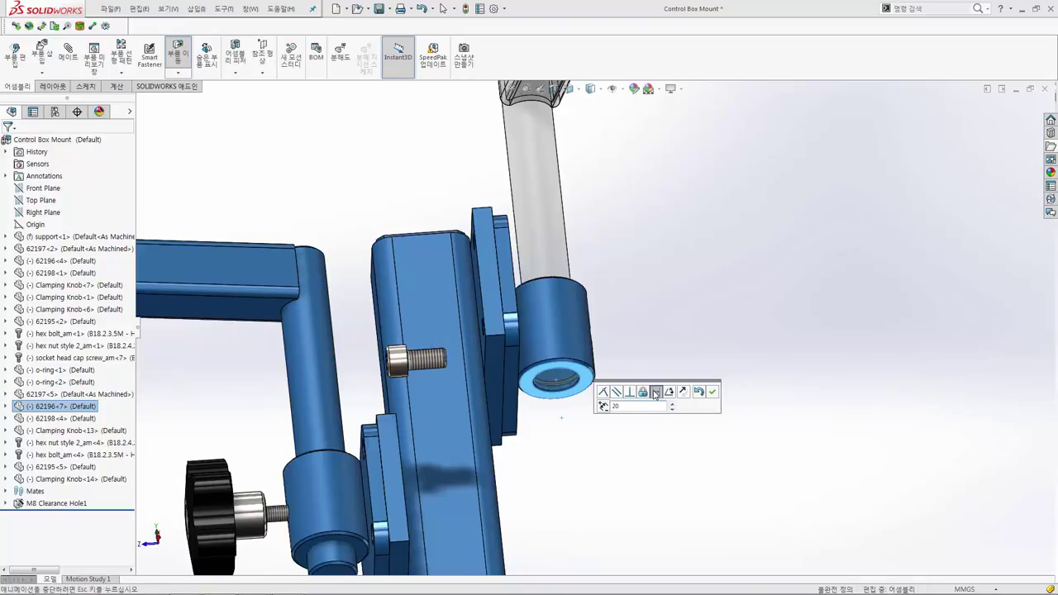
key(Return)
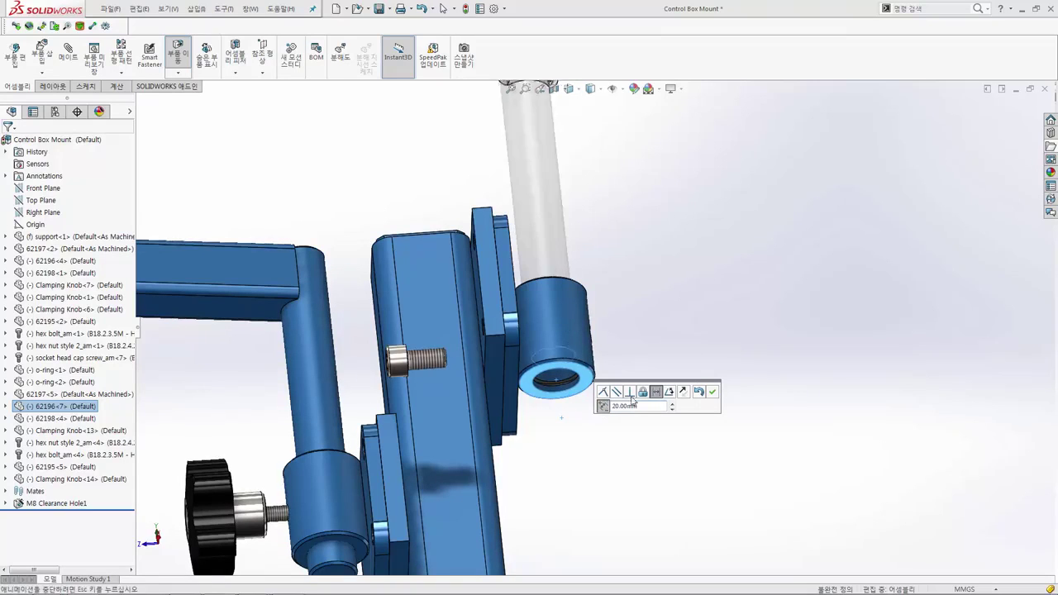
click(714, 393)
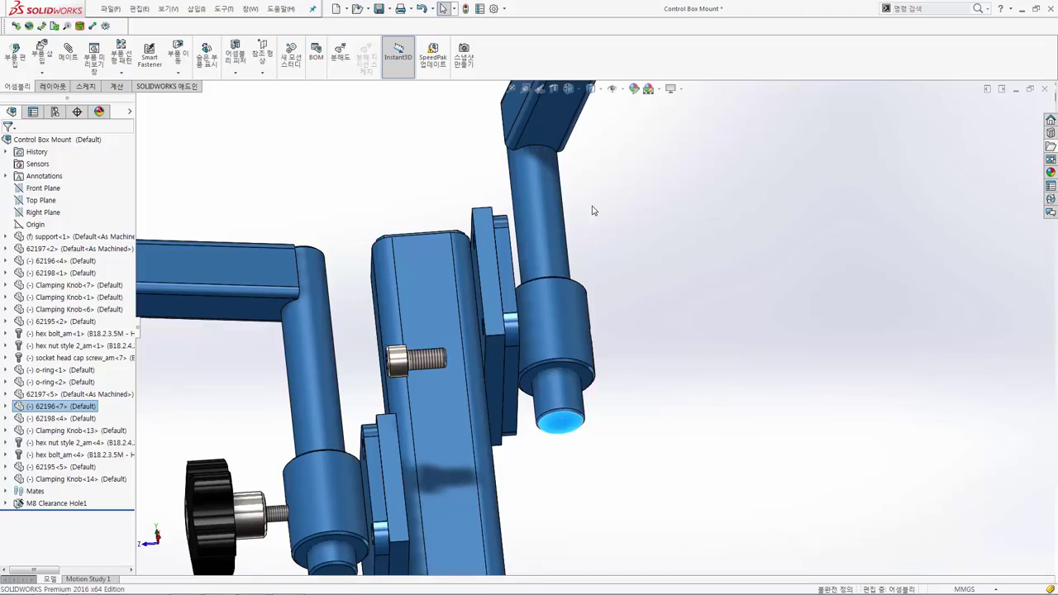
Rotate the original arm to the left and the copied arm with its V-bracket out to the right
key(ctrl+7)
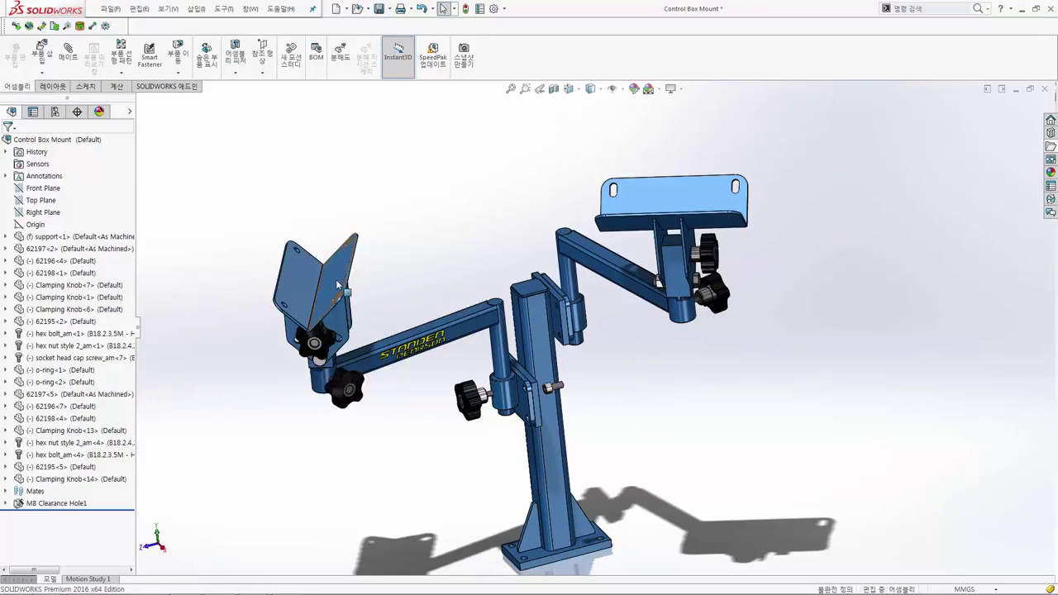
mouse_move(348, 285)
mouse_down()
mouse_move(364, 325)
mouse_move(319, 331)
mouse_move(331, 319)
mouse_move(324, 329)
mouse_up()
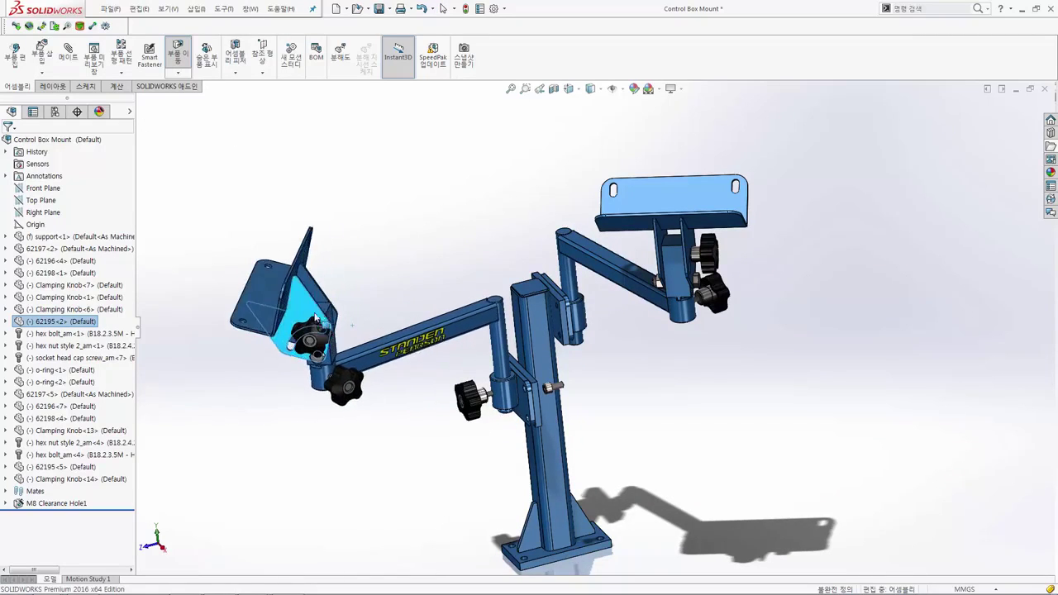
drag(676, 214, 717, 210)
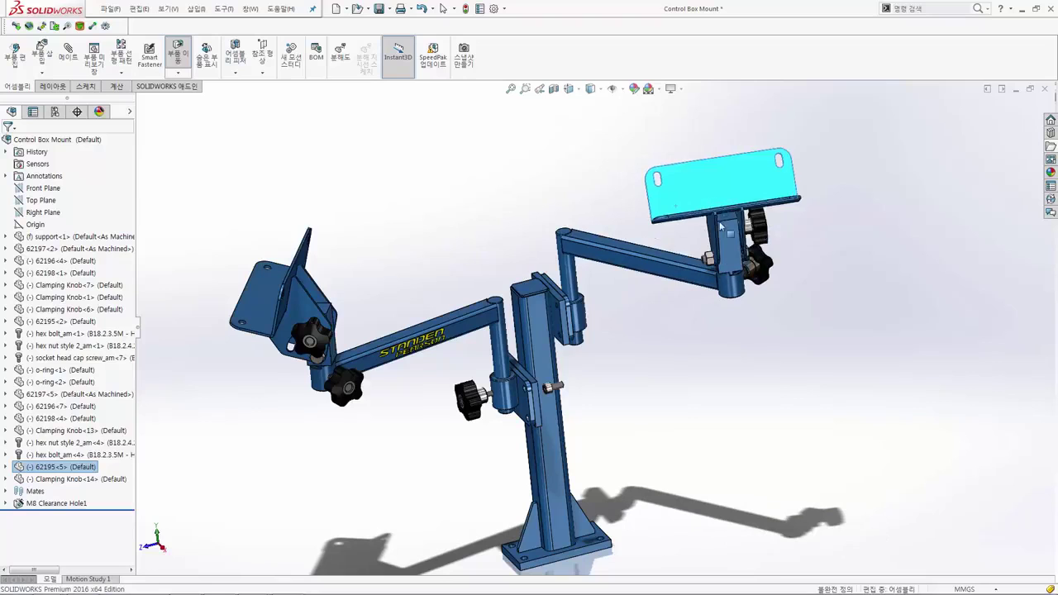
drag(718, 210, 721, 226)
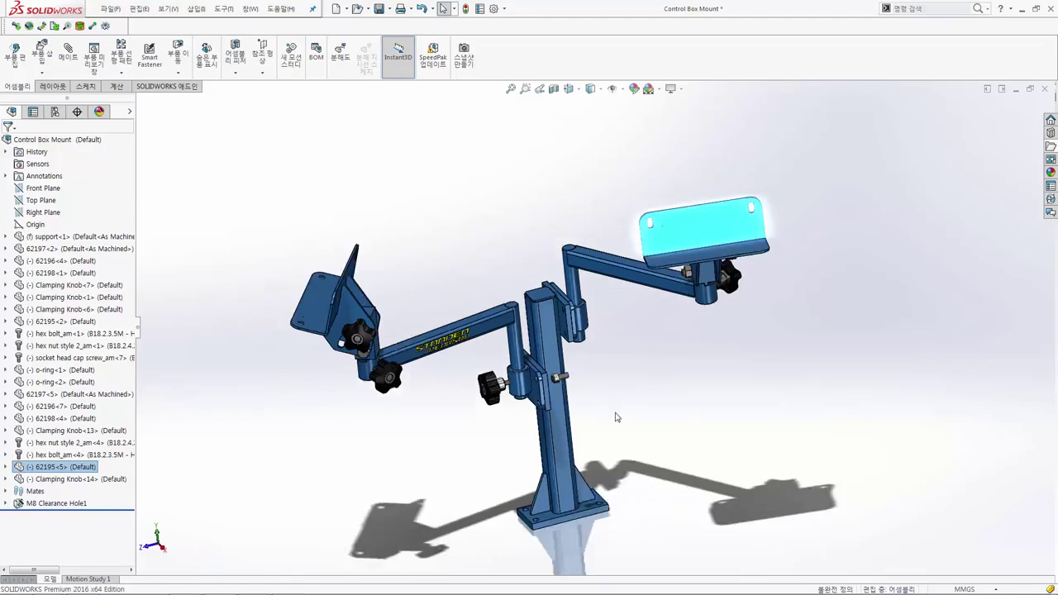
middle_drag(613, 403, 637, 359)
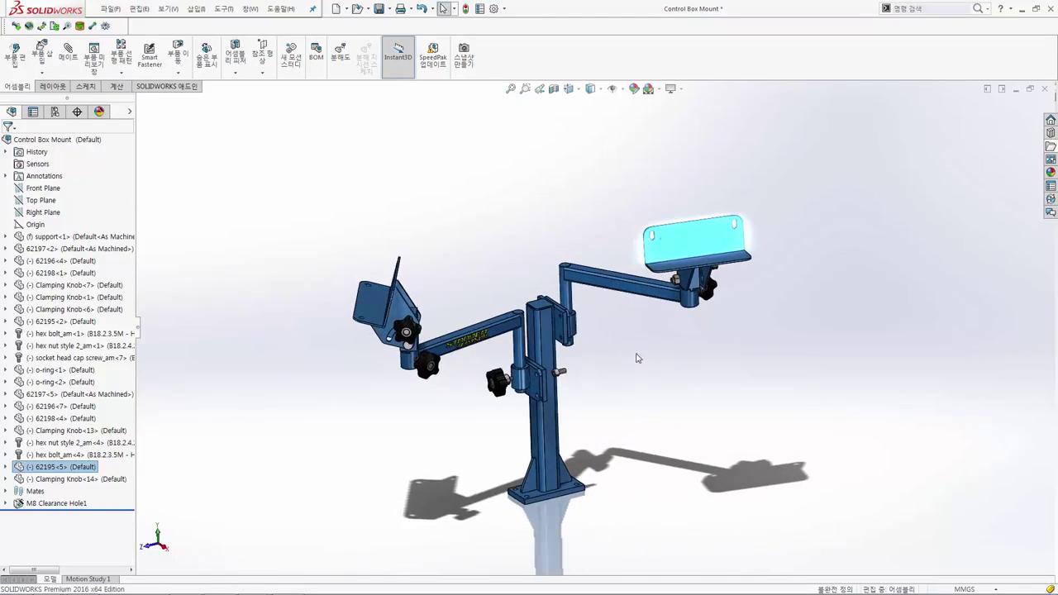
scroll(604, 369, down, 2)
scroll(613, 431, down, 2)
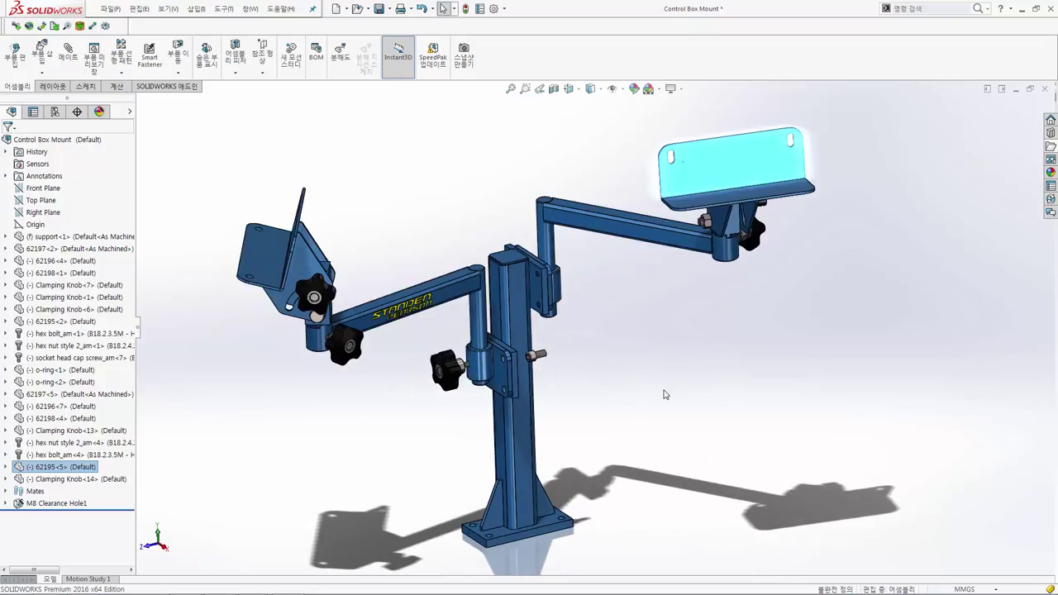